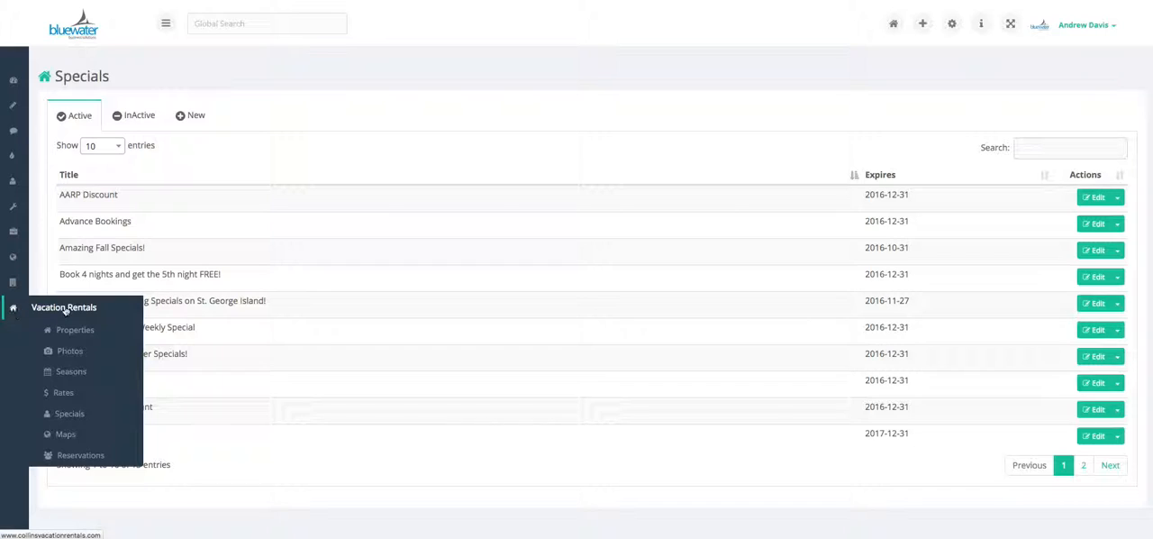
Open the vacation rental specials and review the inactive specials, the blank new-special form and the active specials
{"action": "left_click", "coordinate": [66, 416]}
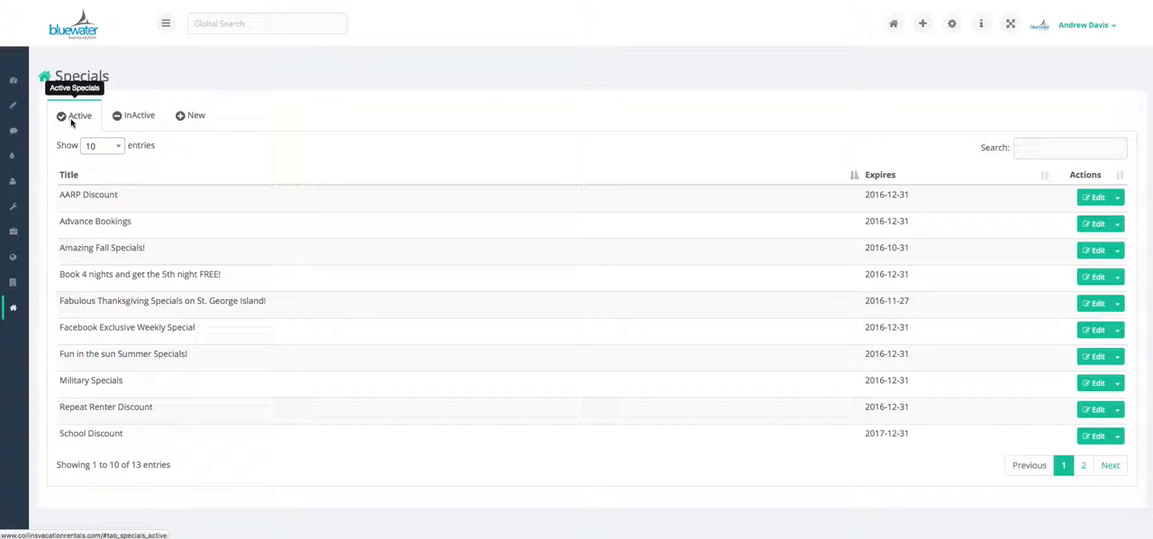
{"action": "left_click", "coordinate": [132, 119]}
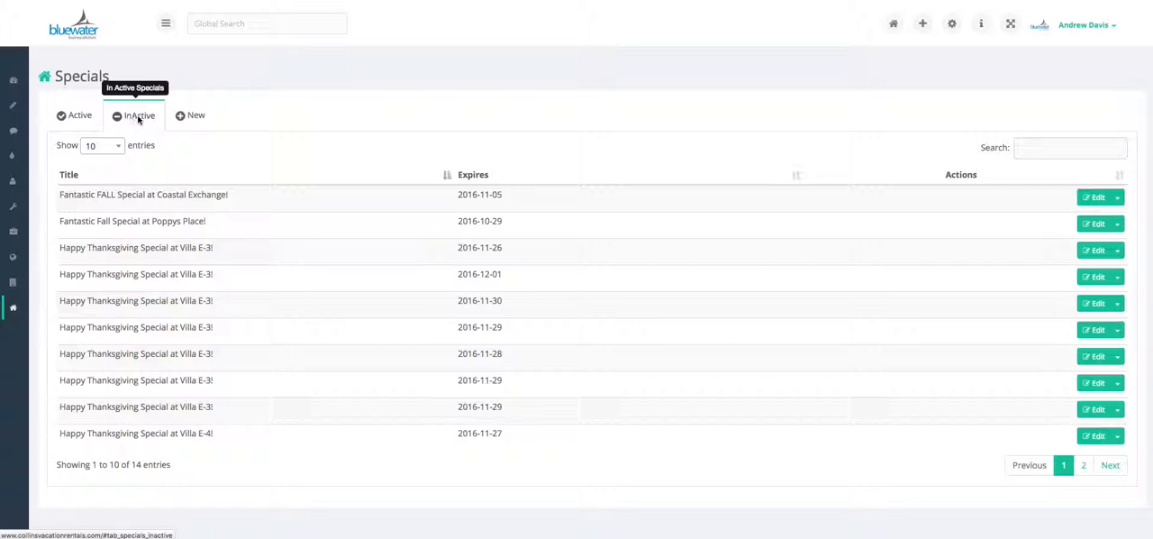
{"action": "left_click", "coordinate": [189, 117]}
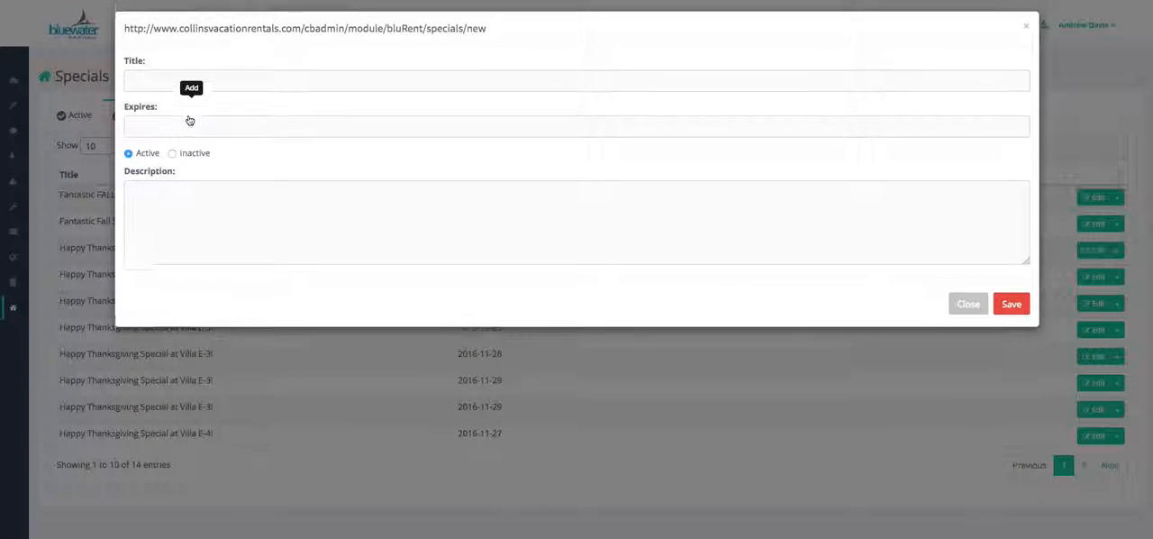
{"action": "left_click", "coordinate": [965, 311]}
{"action": "left_click", "coordinate": [79, 117]}
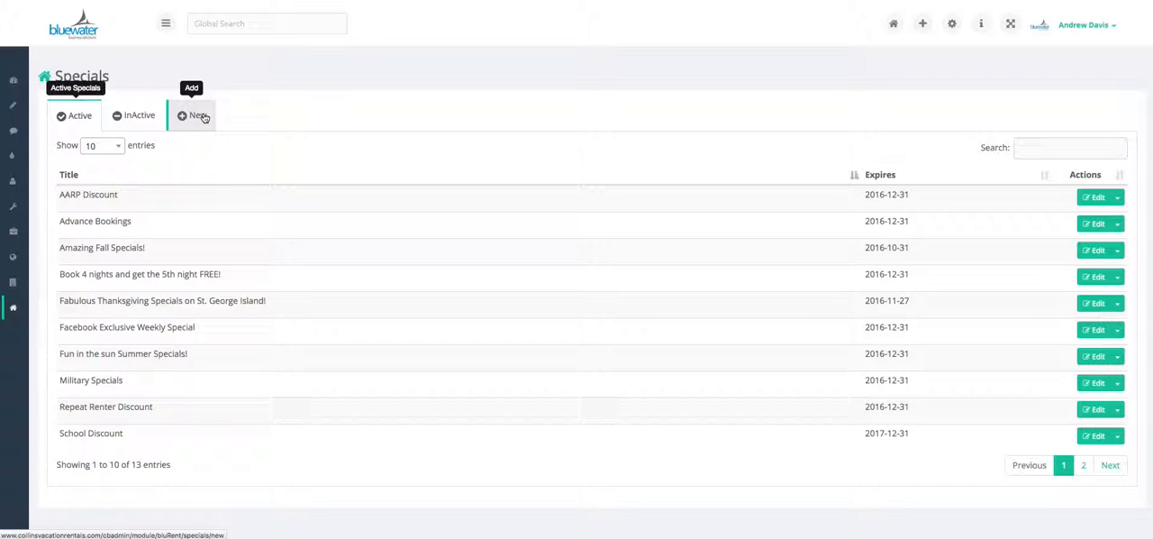
Start a new special in the specials list and title it "New Years Eve Special"
{"action": "left_click", "coordinate": [200, 117]}
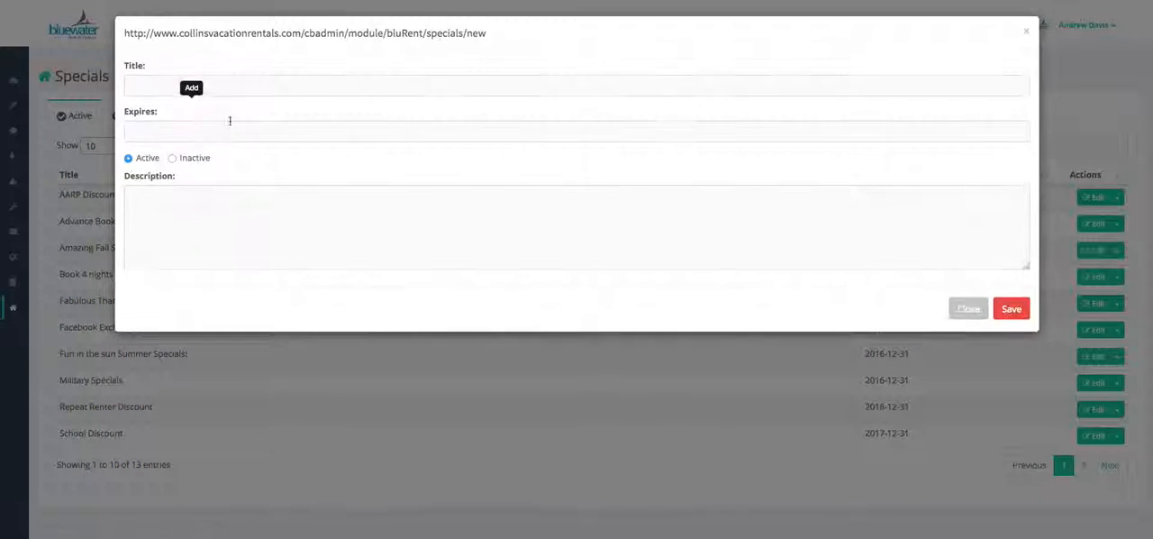
{"action": "left_click", "coordinate": [239, 86]}
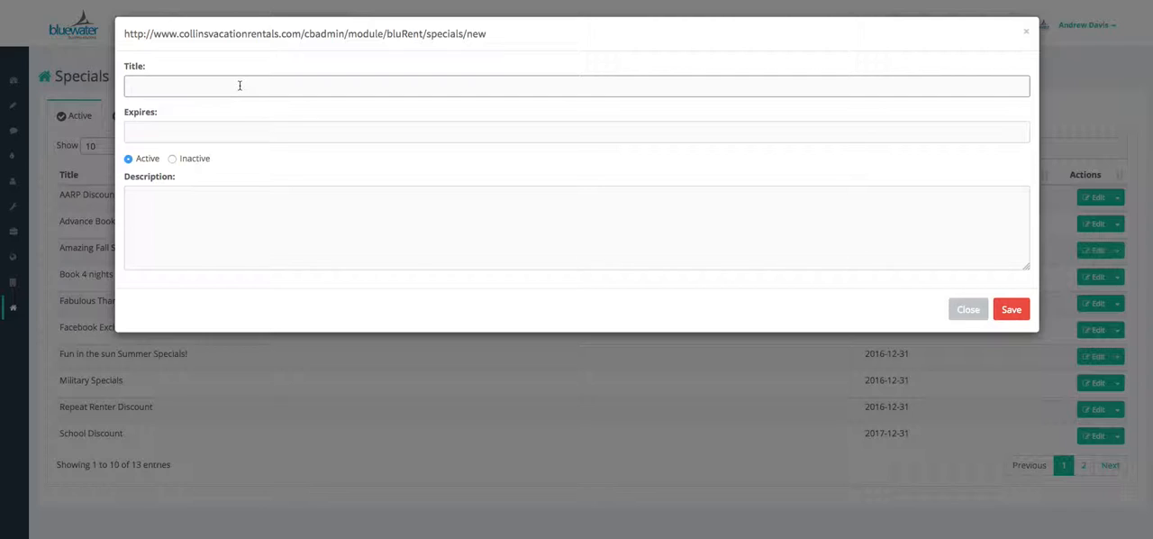
{"action": "type", "text": "New Years Eve Special"}
Set the new special's expiration date to January 1, 2017
{"action": "key", "text": "Tab"}
{"action": "left_click", "coordinate": [269, 156]}
{"action": "left_click", "coordinate": [270, 156]}
{"action": "left_click", "coordinate": [269, 156]}
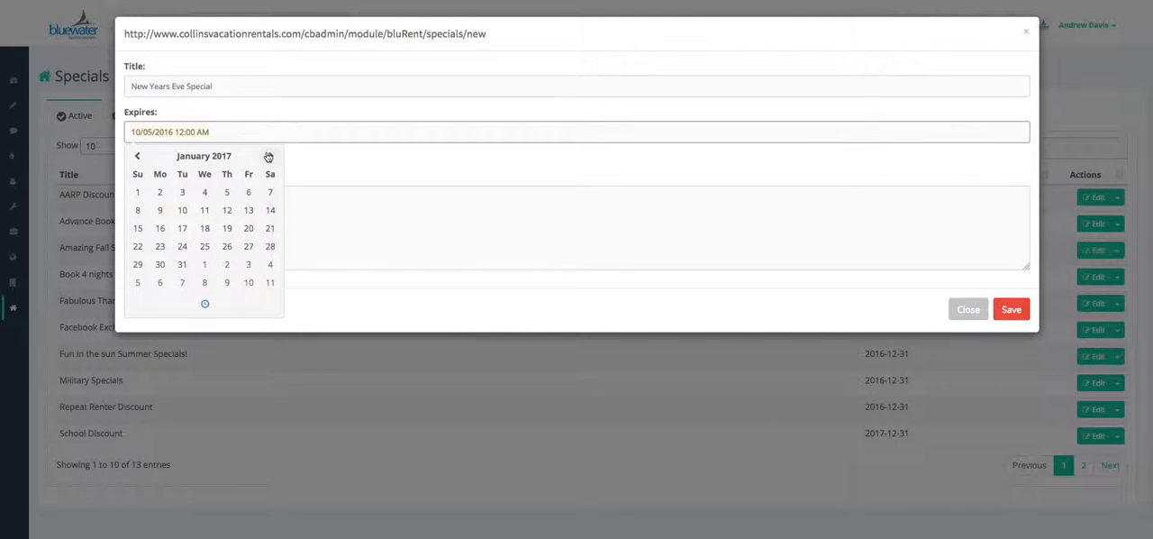
{"action": "left_click", "coordinate": [136, 195]}
{"action": "left_click", "coordinate": [320, 308]}
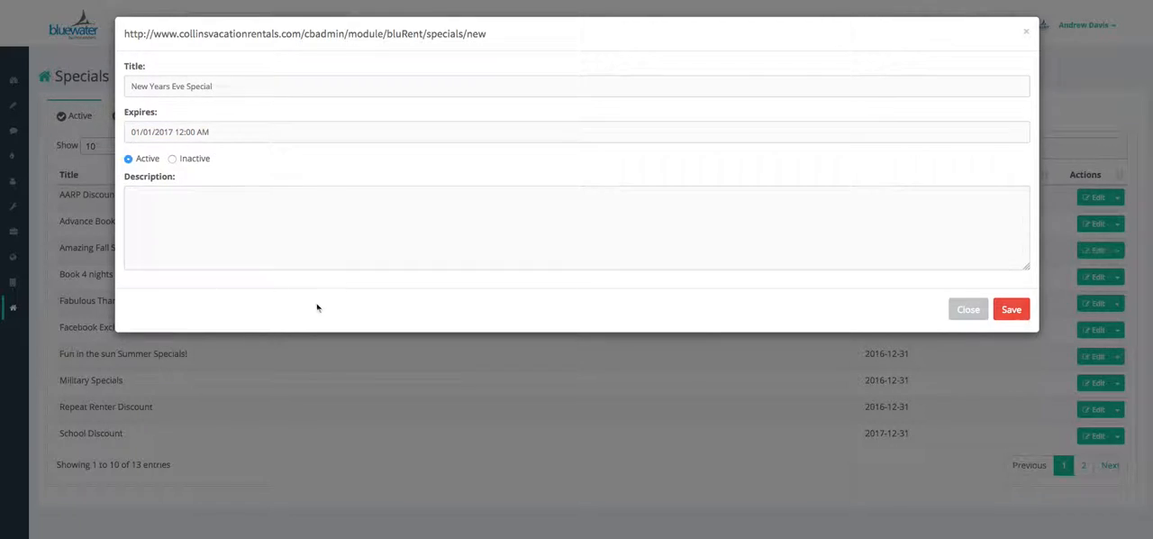
Enter the description "Have fun and save some money!" and save the new special
{"action": "left_click", "coordinate": [259, 233]}
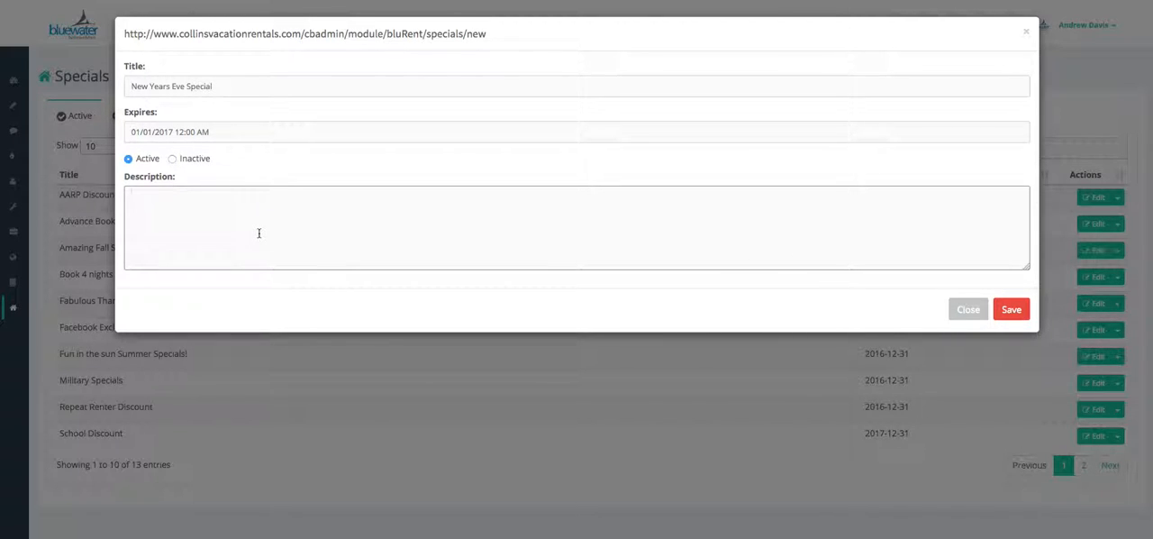
{"action": "type", "text": "Have fun and save some money!"}
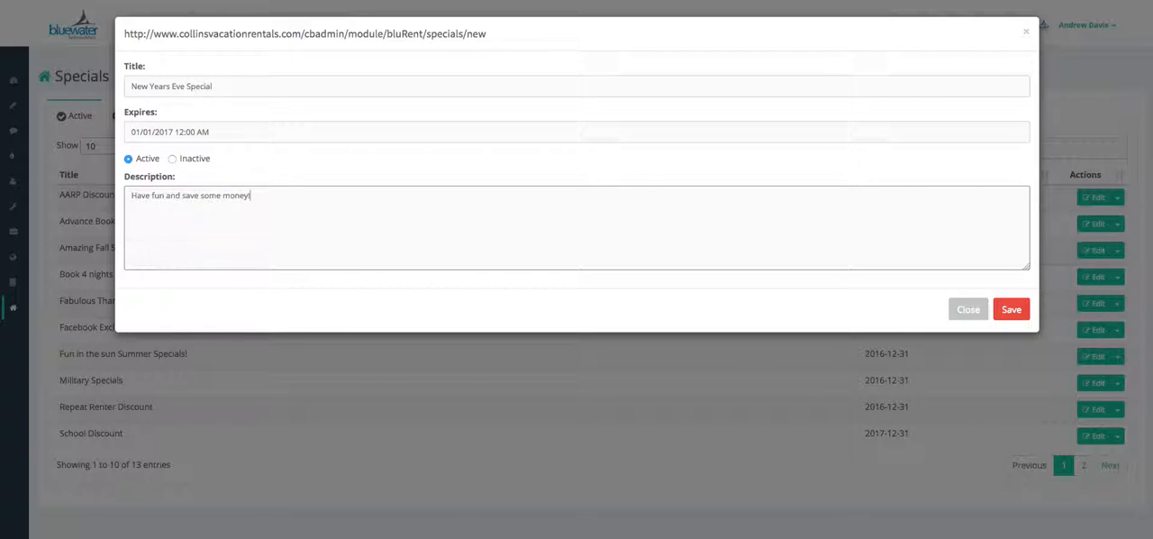
{"action": "left_click", "coordinate": [1018, 309]}
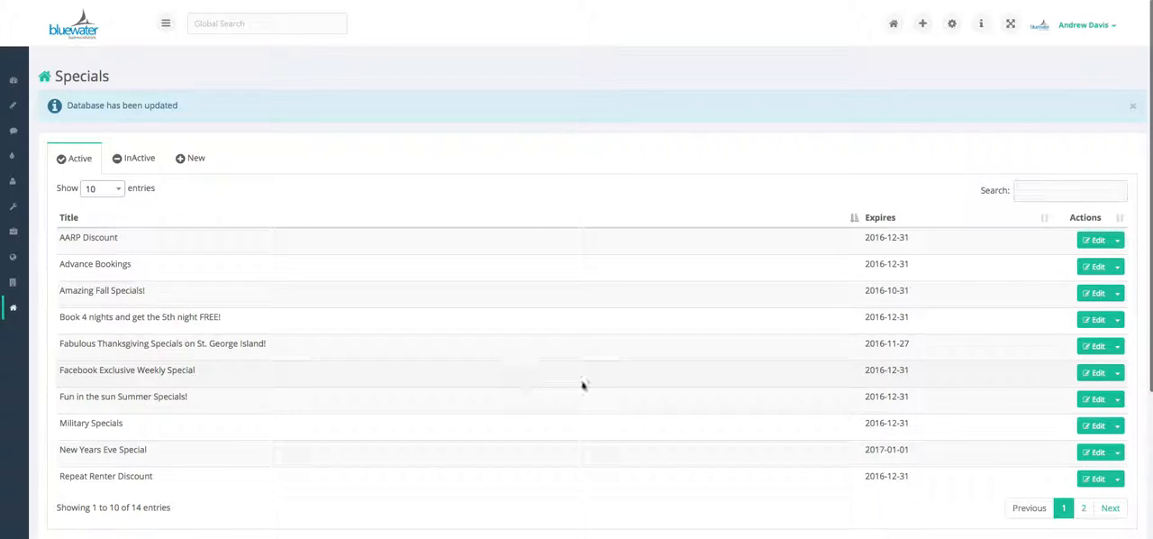
View the properties assigned to New Years Eve Special, and return to the specials list
{"action": "left_click", "coordinate": [1118, 452]}
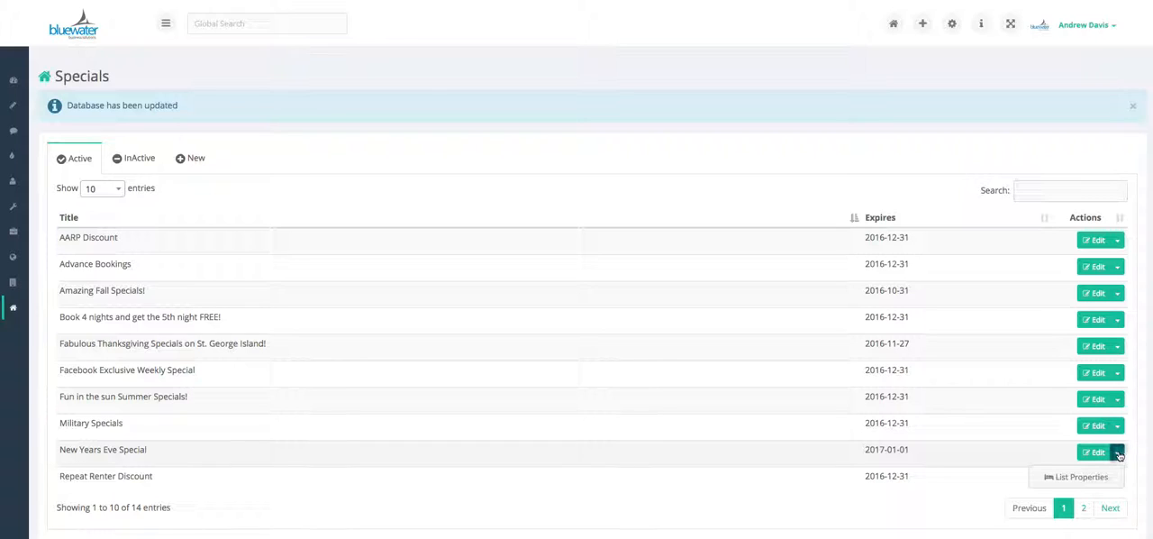
{"action": "left_click", "coordinate": [1078, 477]}
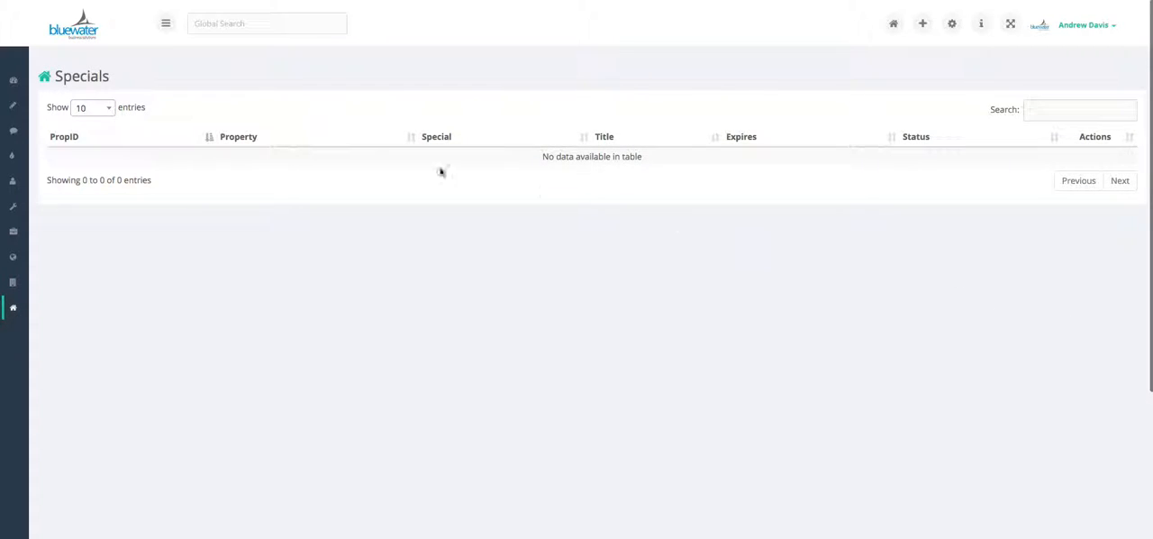
{"action": "key", "text": "alt+Left"}
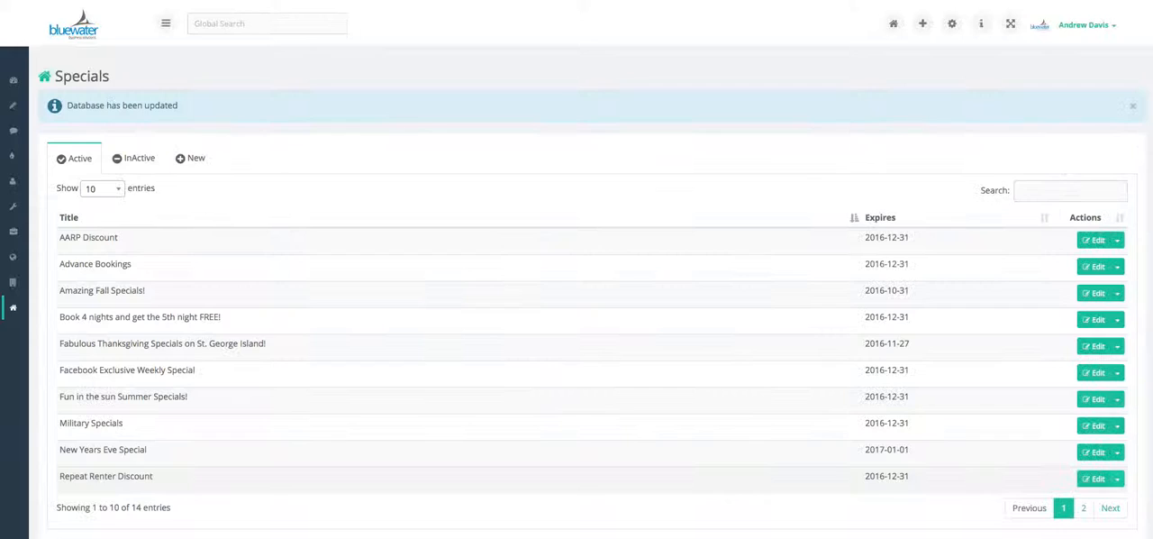
Edit New Years Eve Special so that it expires on December 31, 2016, and save the change
{"action": "left_click", "coordinate": [1094, 453]}
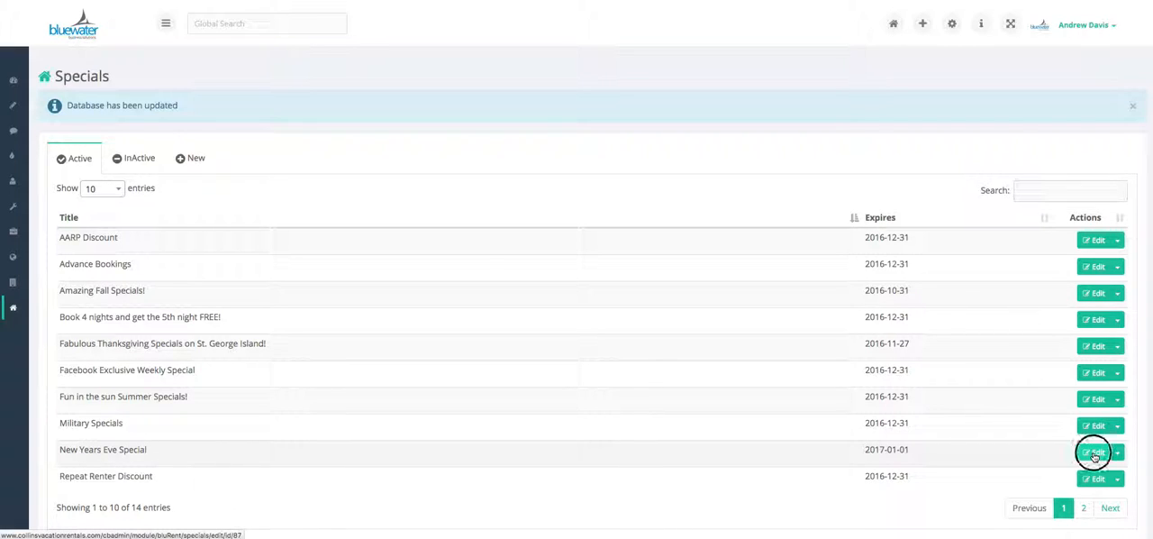
{"action": "left_click", "coordinate": [244, 132]}
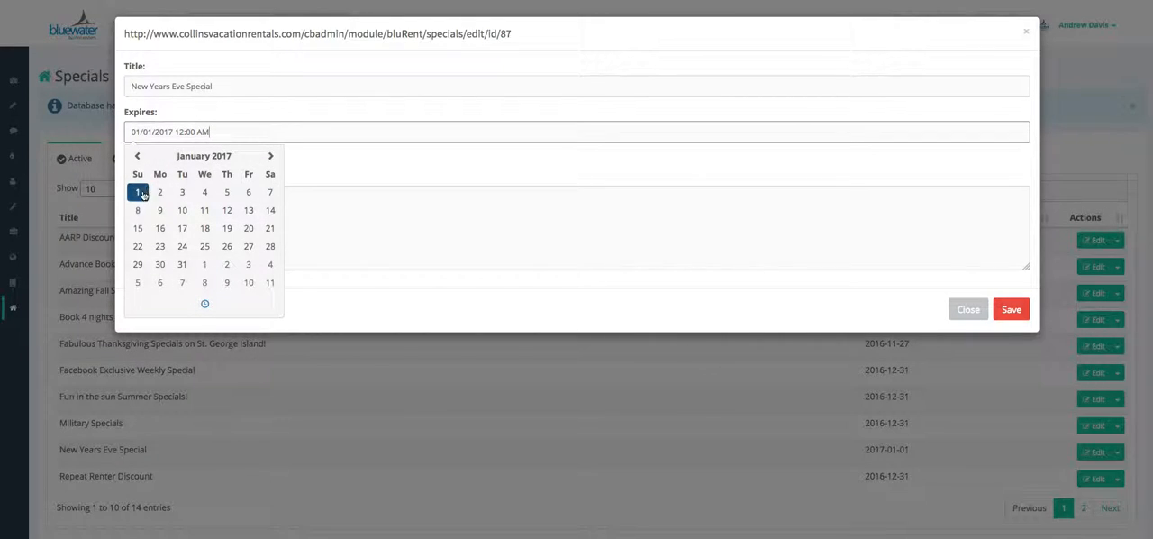
{"action": "left_click", "coordinate": [137, 156]}
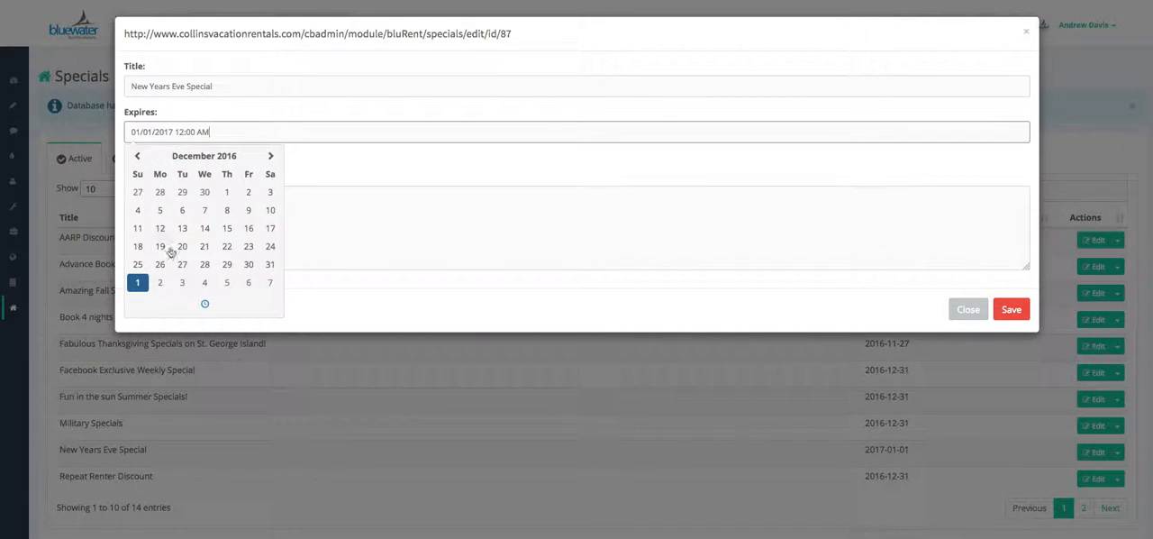
{"action": "left_click", "coordinate": [268, 265]}
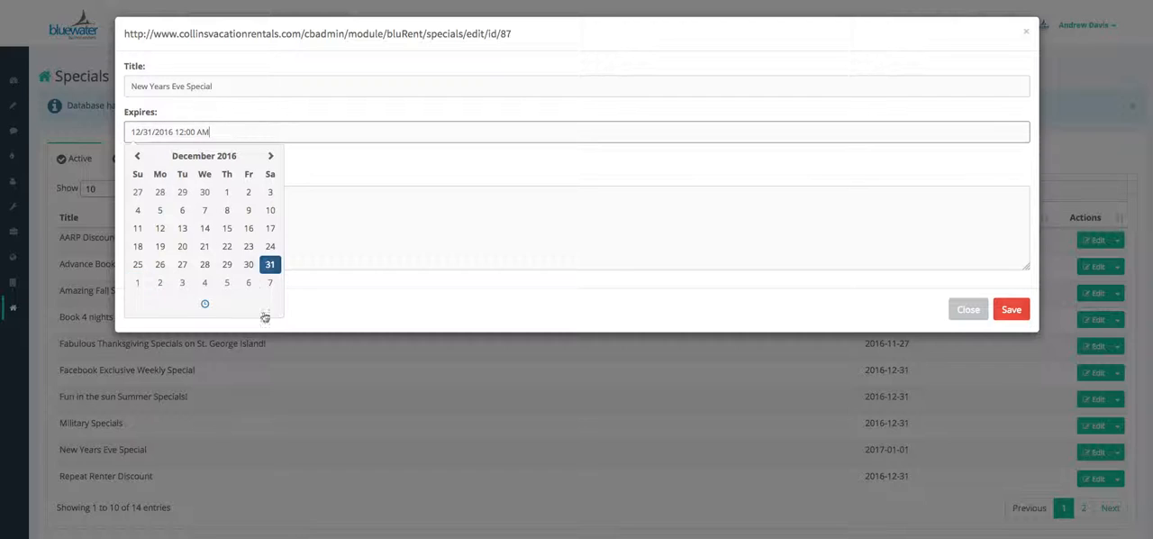
{"action": "left_click", "coordinate": [449, 227]}
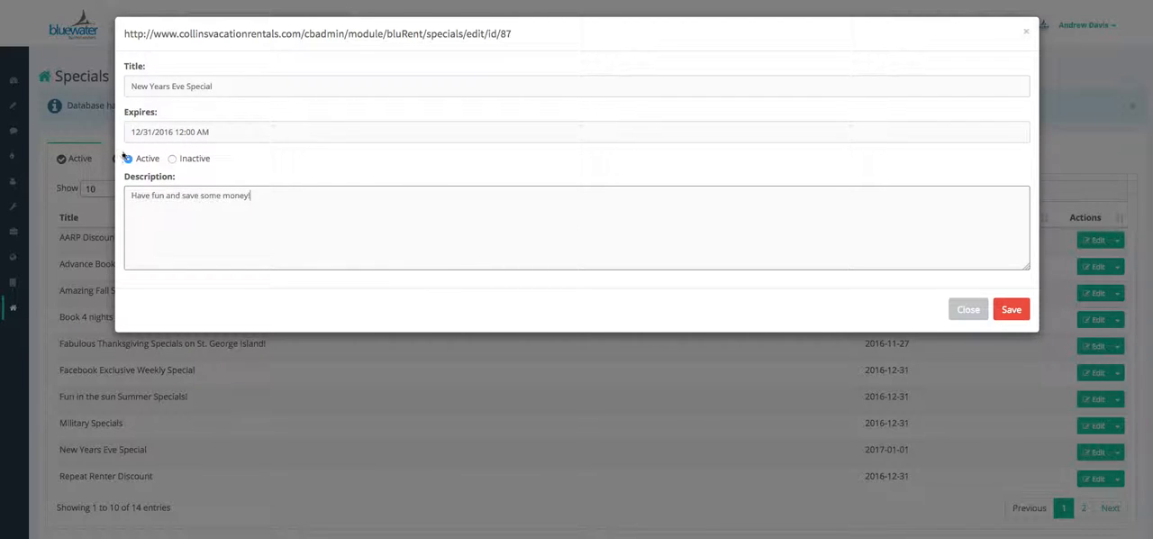
{"action": "left_click", "coordinate": [516, 214]}
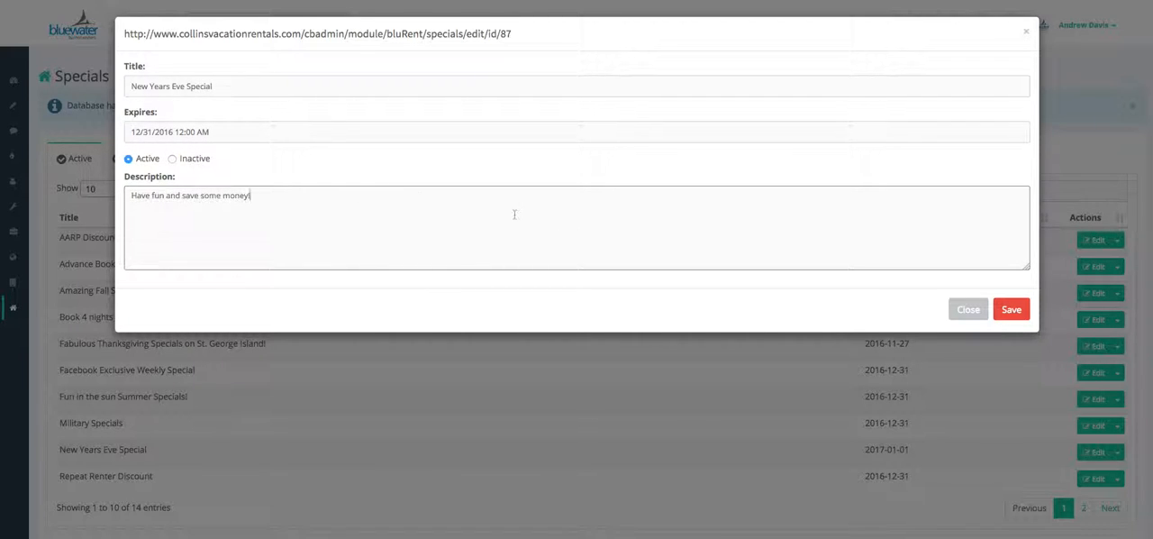
{"action": "left_click", "coordinate": [1016, 312]}
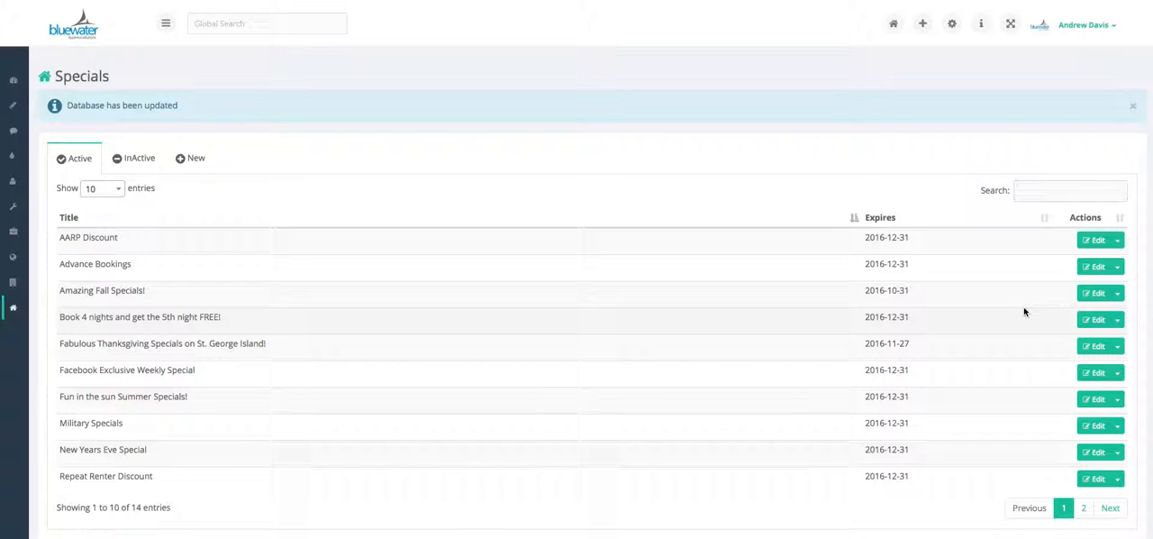
Open the vacation rental properties list and go to the specials of the property Papa's Place
{"action": "mouse_move", "coordinate": [14, 311]}
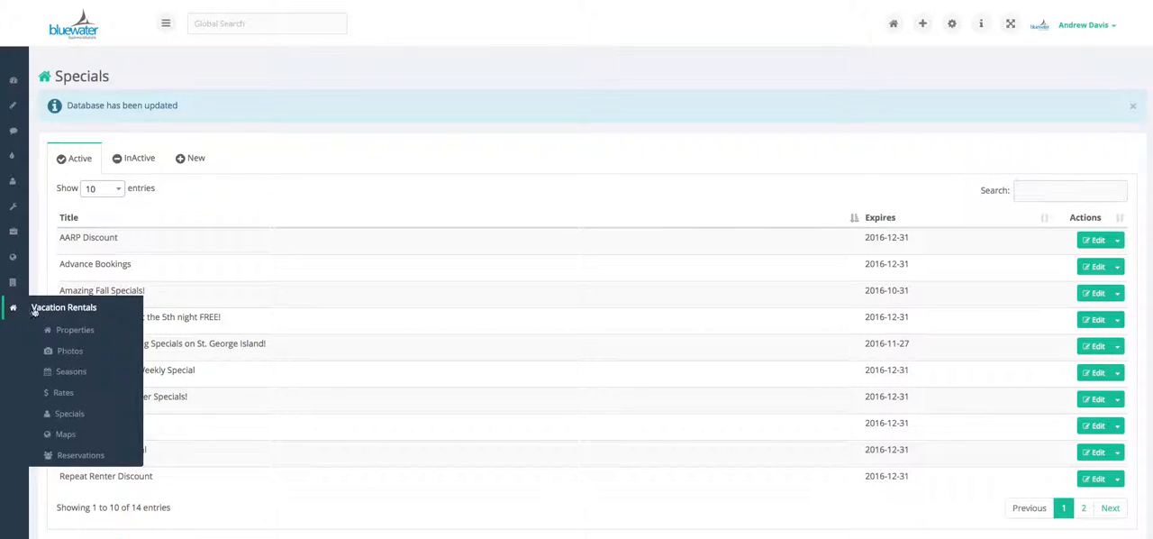
{"action": "left_click", "coordinate": [58, 330]}
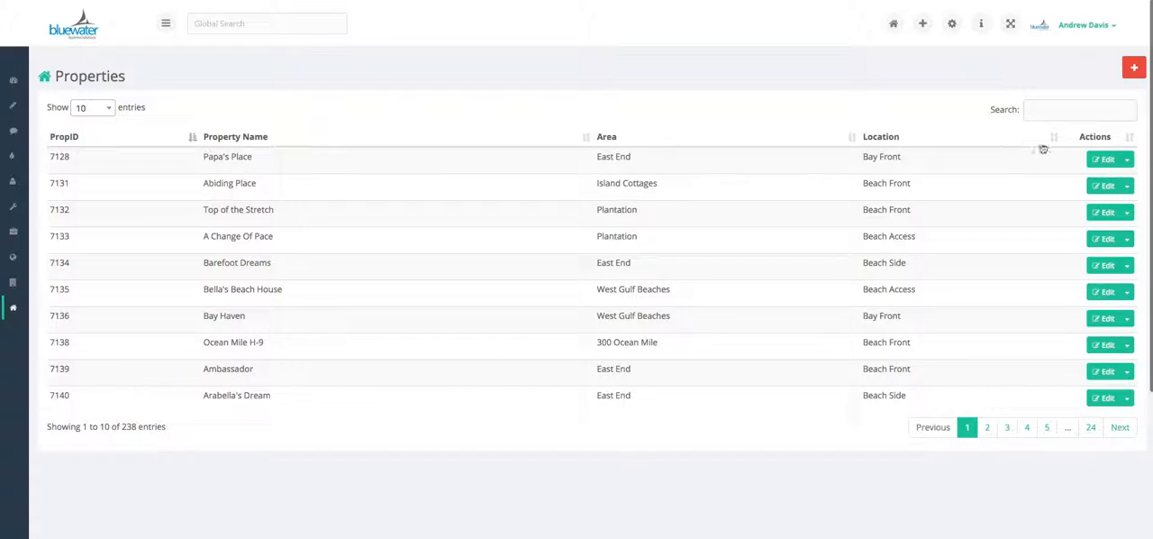
{"action": "left_click", "coordinate": [1128, 160]}
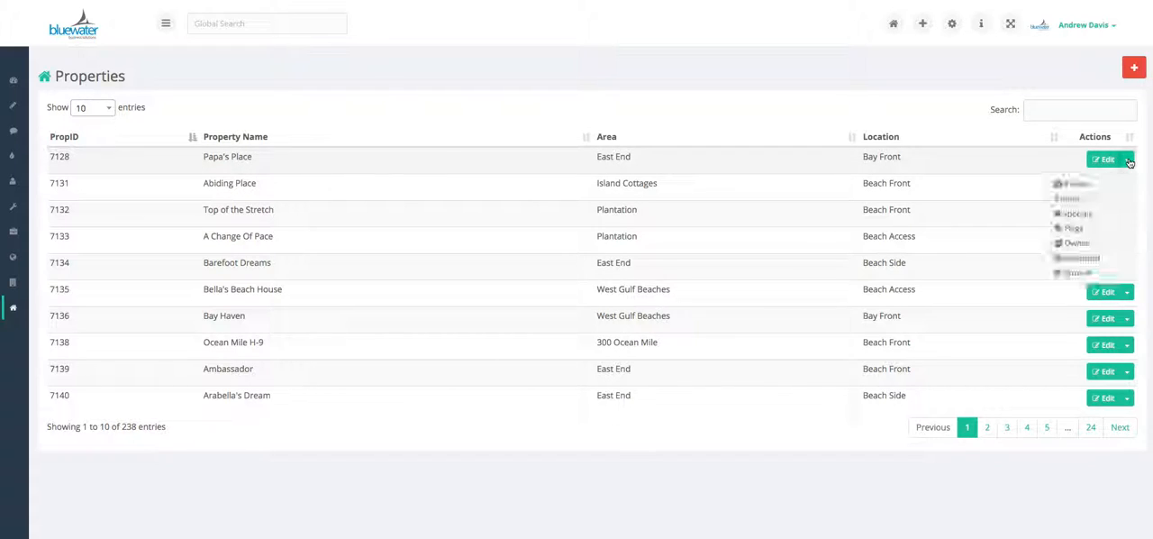
{"action": "left_click", "coordinate": [1088, 216]}
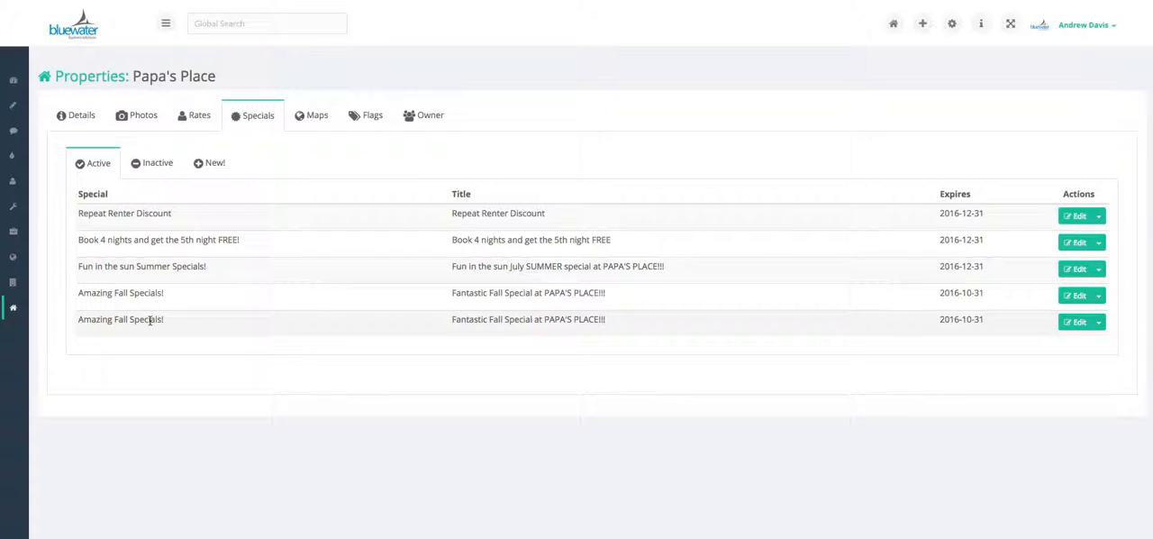
Start a new special for Papa's Place and assign it to New Years Eve Special
{"action": "left_click", "coordinate": [211, 165]}
{"action": "left_click", "coordinate": [213, 89]}
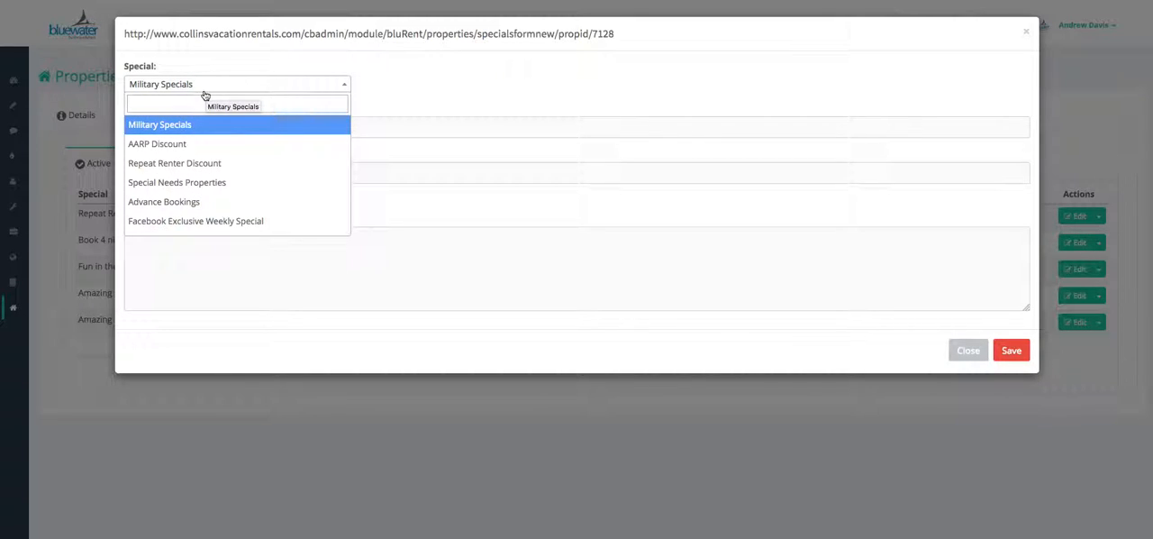
{"action": "type", "text": "new"}
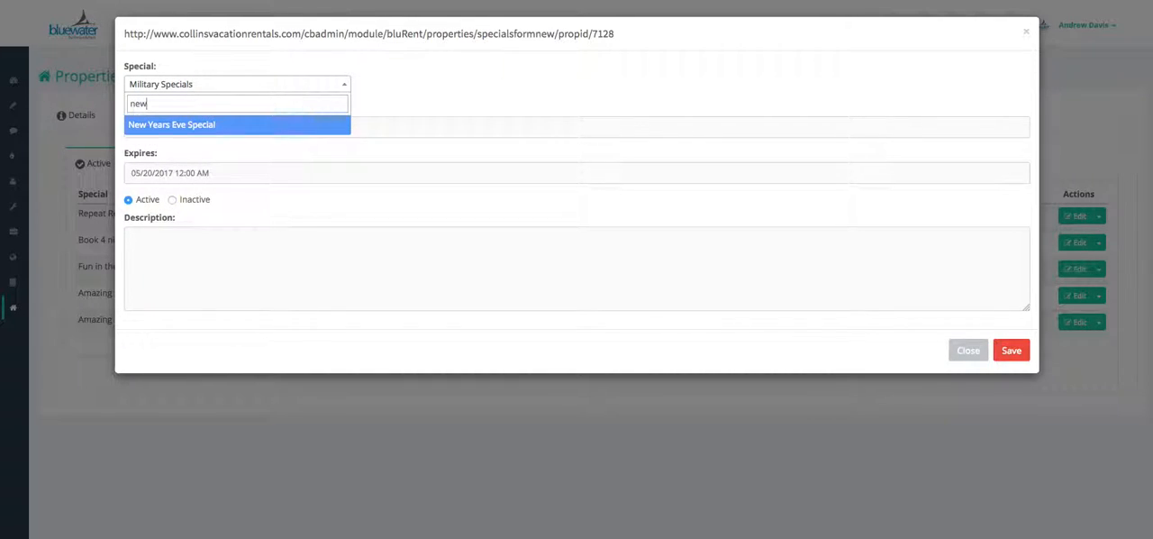
{"action": "left_click", "coordinate": [199, 124]}
Title the property's special "Papa's Place on New Years is awesome!"
{"action": "left_click", "coordinate": [229, 126]}
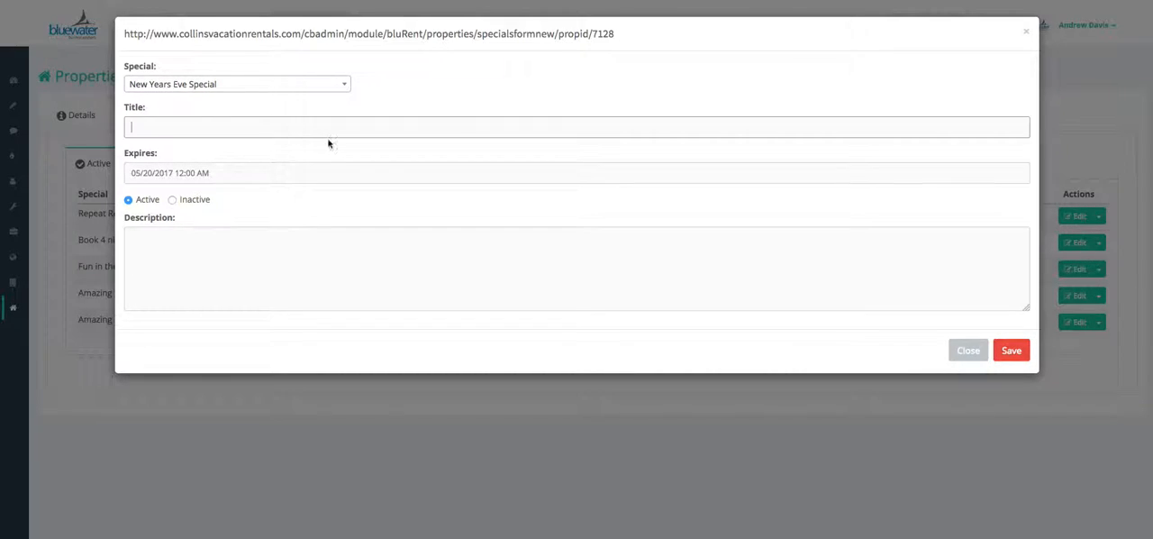
{"action": "type", "text": "P"}
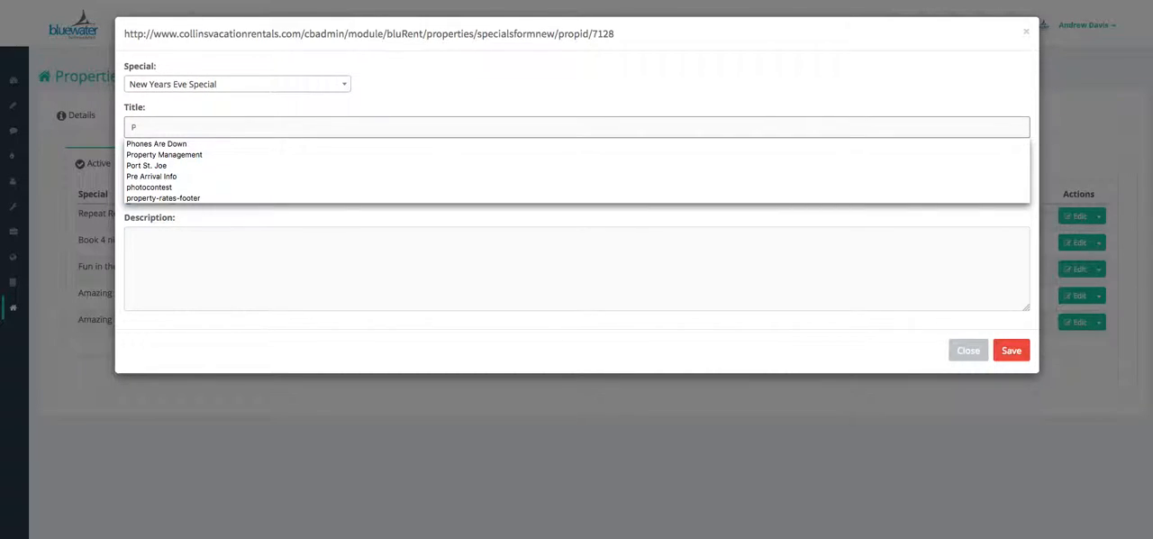
{"action": "type", "text": "apa's Place on New "}
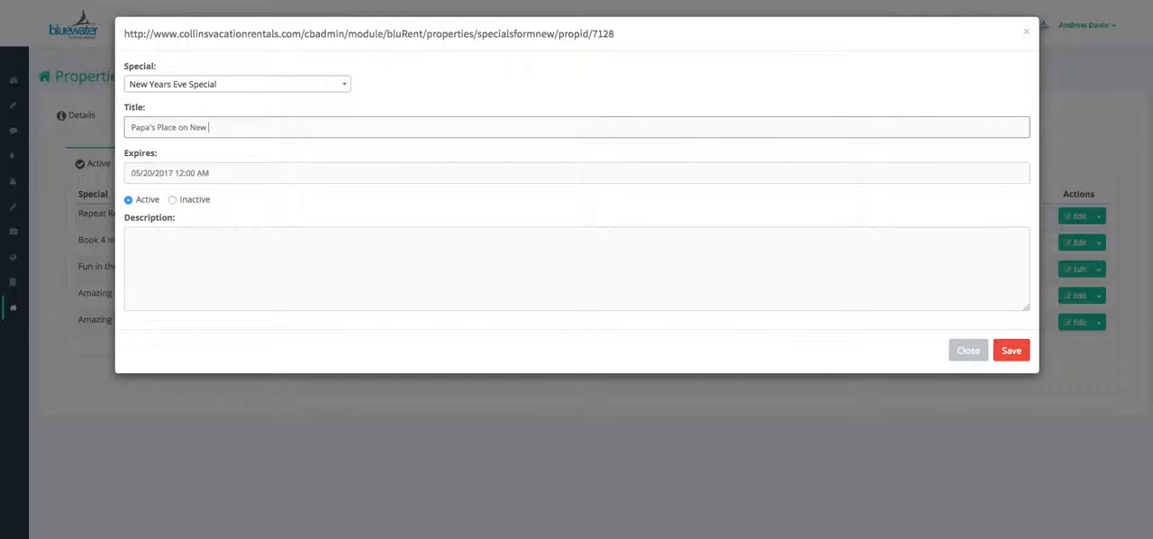
{"action": "type", "text": "Years is awesome!"}
Set the property special's expiration date to December 25, 2016, leave its description blank, and save it
{"action": "left_click", "coordinate": [324, 174]}
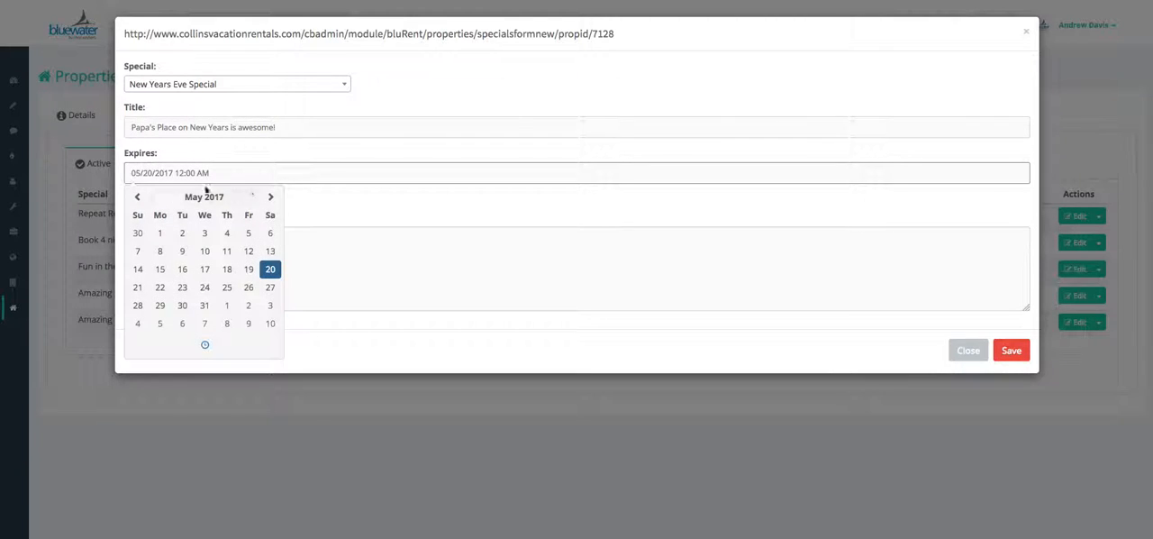
{"action": "left_click", "coordinate": [354, 206]}
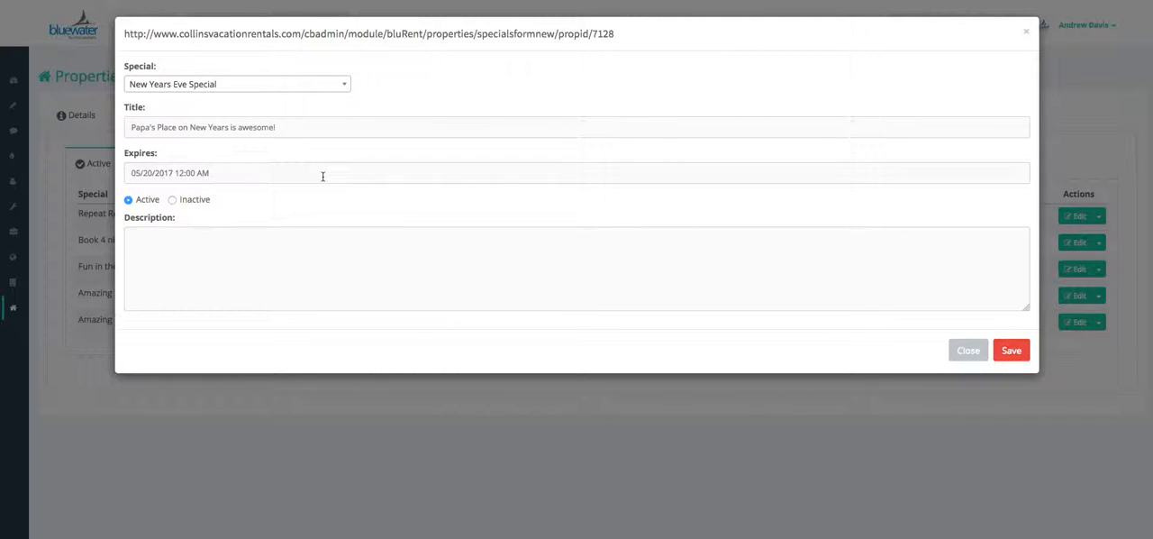
{"action": "left_click", "coordinate": [322, 173]}
{"action": "left_click", "coordinate": [137, 198]}
{"action": "left_click", "coordinate": [137, 197]}
{"action": "left_click", "coordinate": [137, 198]}
{"action": "left_click", "coordinate": [137, 197]}
{"action": "left_click", "coordinate": [137, 197]}
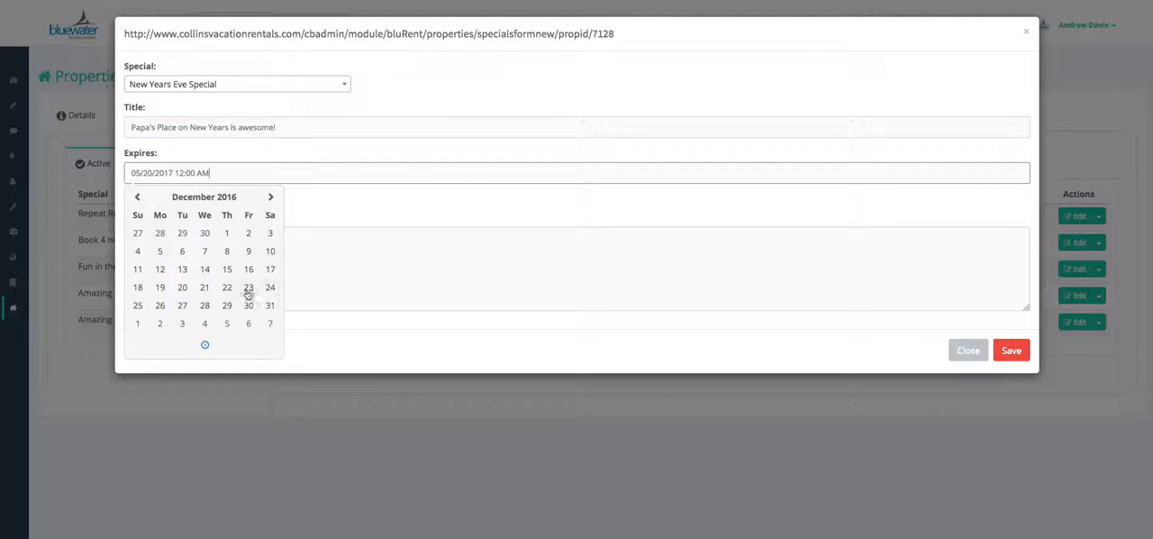
{"action": "left_click", "coordinate": [137, 306]}
{"action": "left_click", "coordinate": [329, 212]}
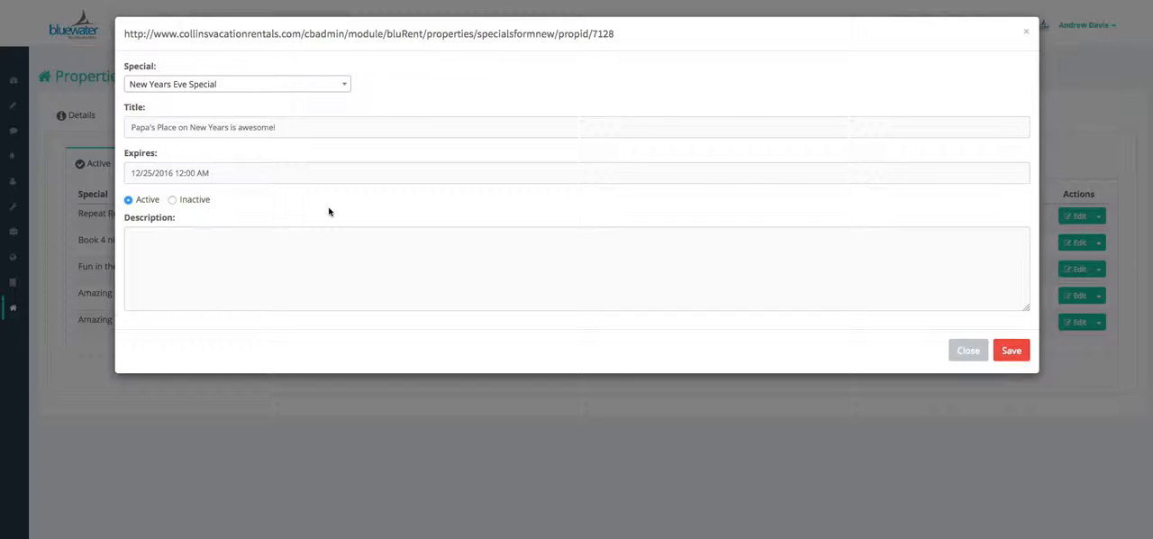
{"action": "left_click", "coordinate": [311, 268]}
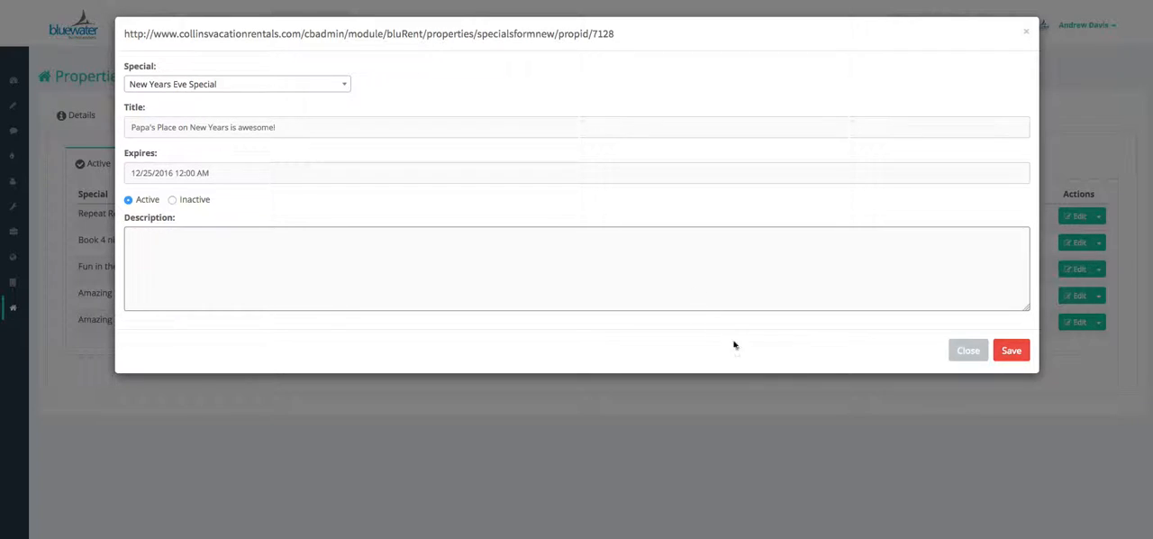
{"action": "left_click", "coordinate": [1011, 351]}
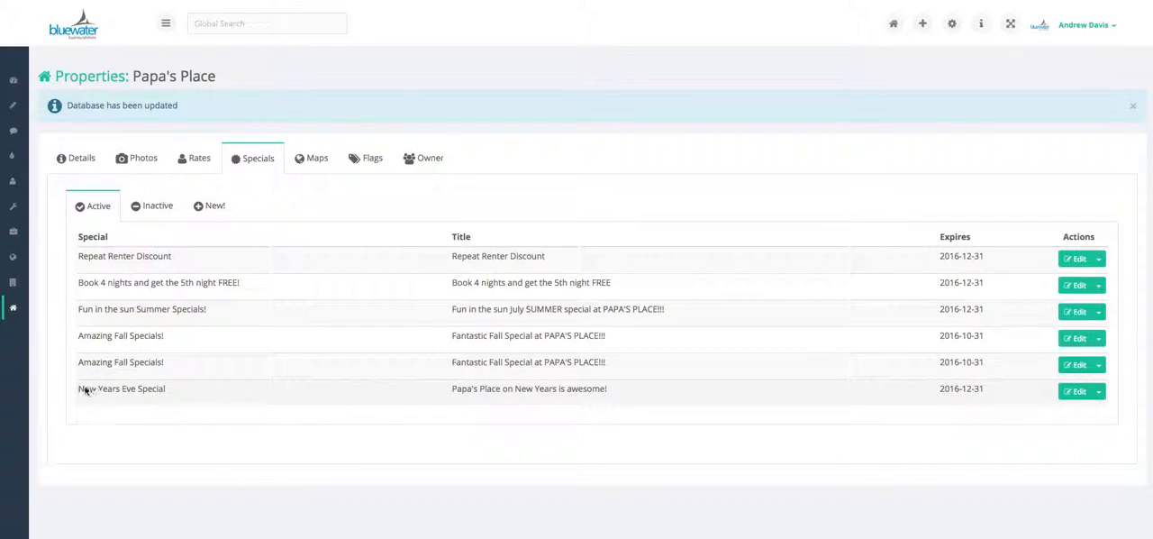
Add the description "this is my description" to Papa's Place's New Years Eve Special and save it
{"action": "left_click", "coordinate": [1073, 393]}
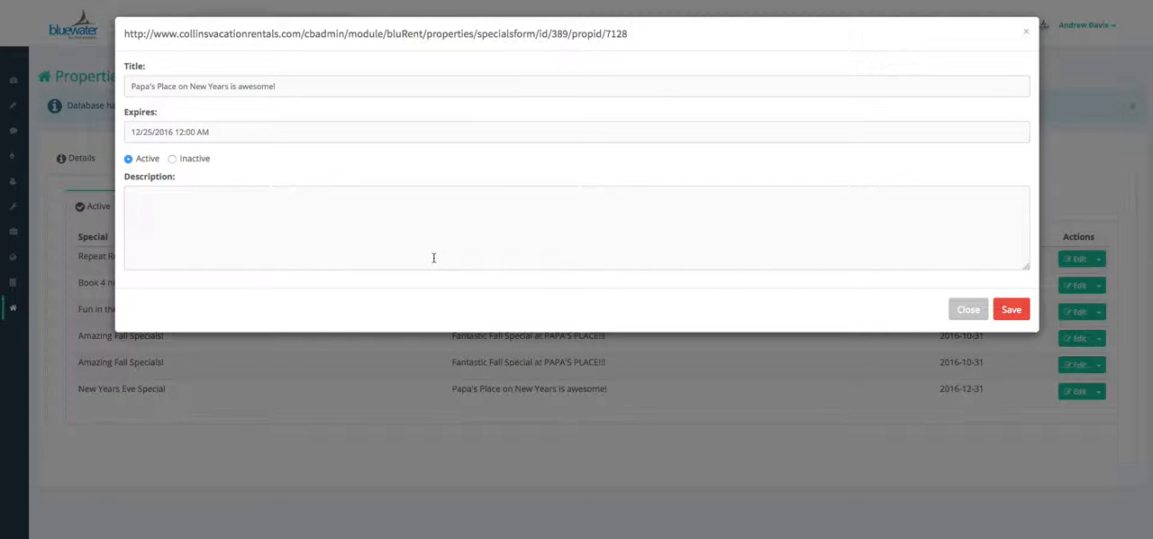
{"action": "left_click", "coordinate": [367, 219]}
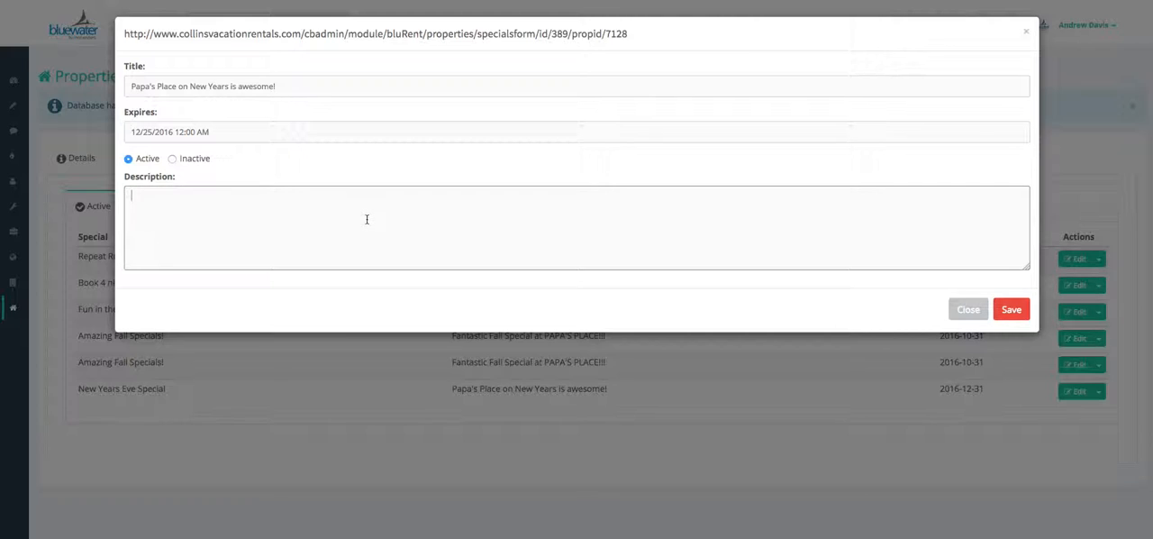
{"action": "type", "text": "this is my description"}
{"action": "left_click", "coordinate": [1012, 309]}
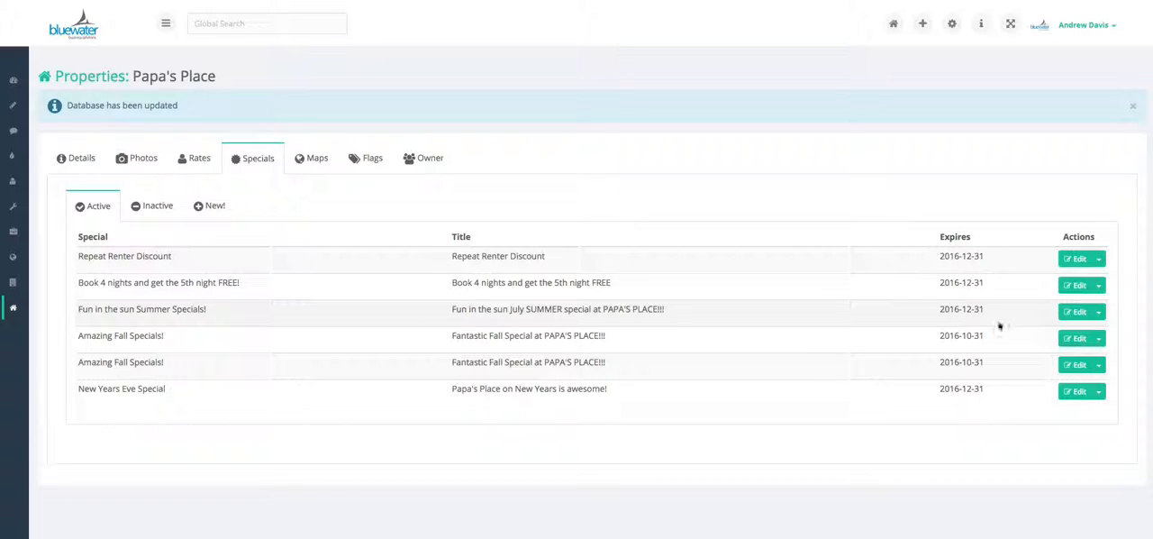
Set Papa's Place's New Years Eve Special to Inactive, save it, and show the property's inactive specials
{"action": "left_click", "coordinate": [1077, 393]}
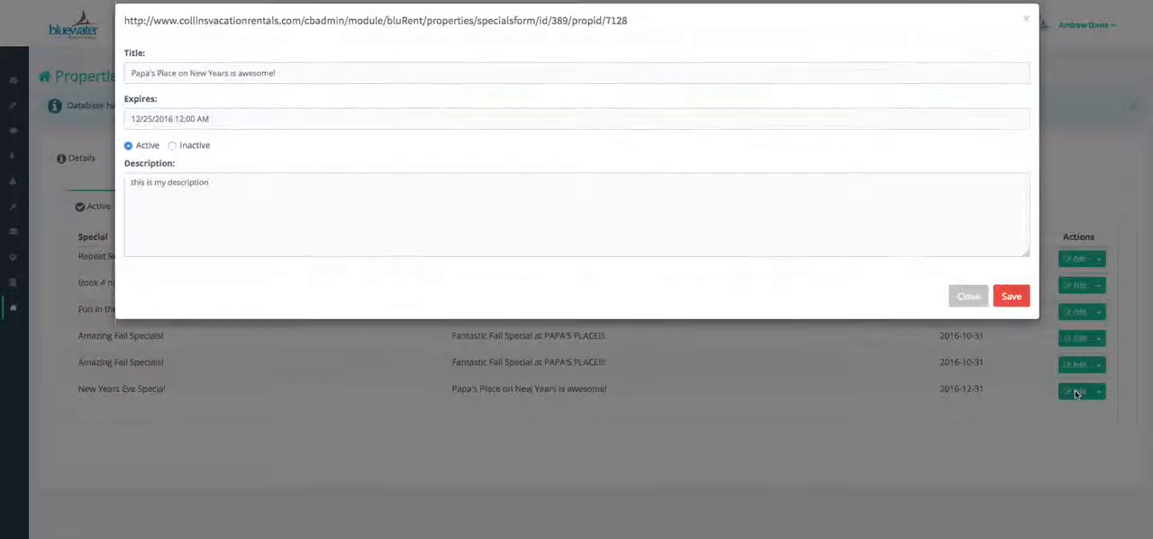
{"action": "left_click", "coordinate": [180, 161]}
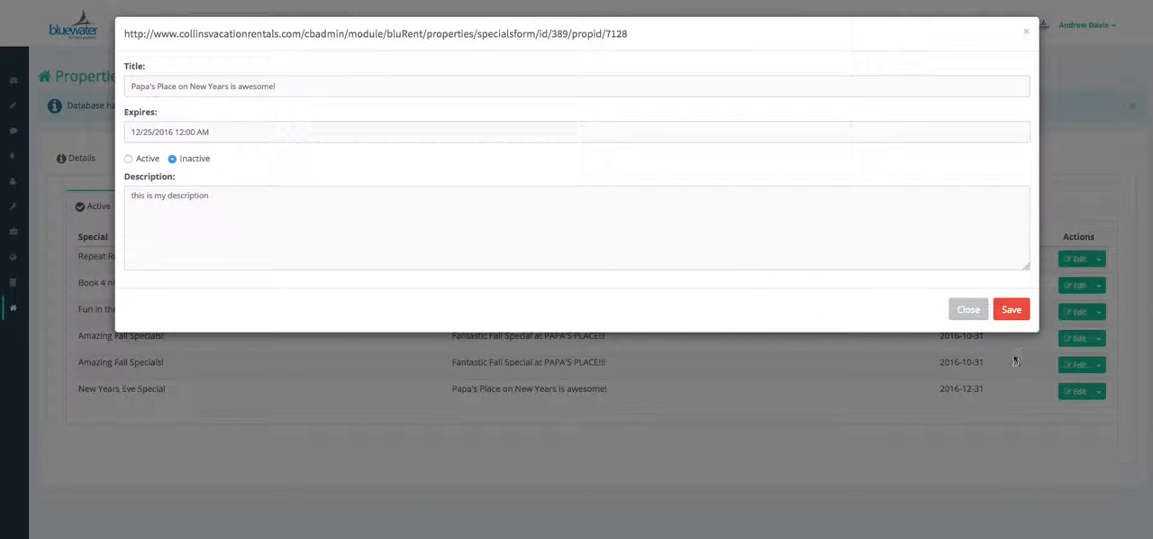
{"action": "left_click", "coordinate": [1012, 310]}
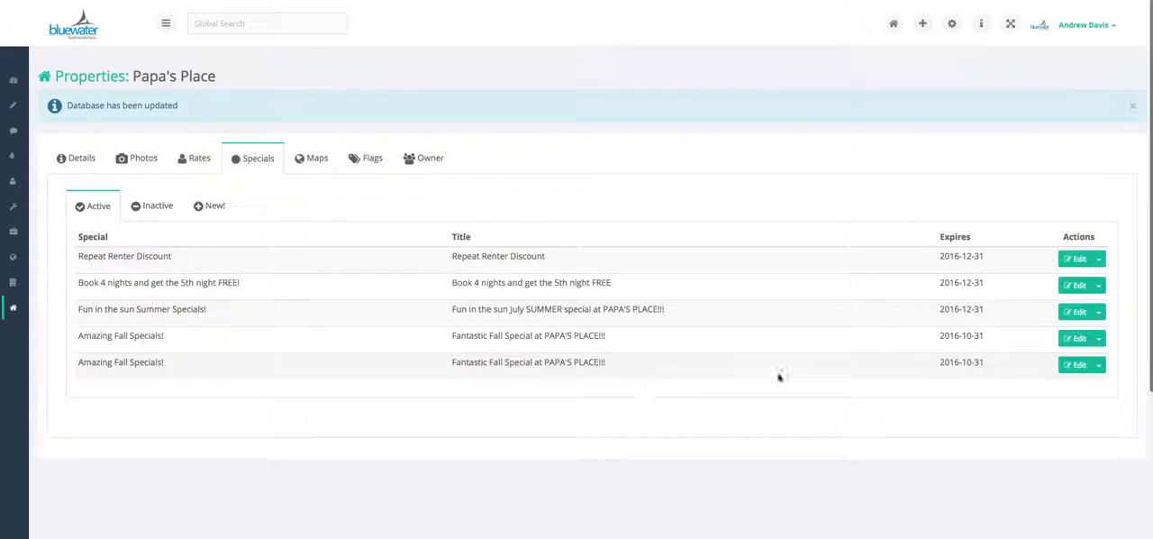
{"action": "left_click", "coordinate": [147, 205]}
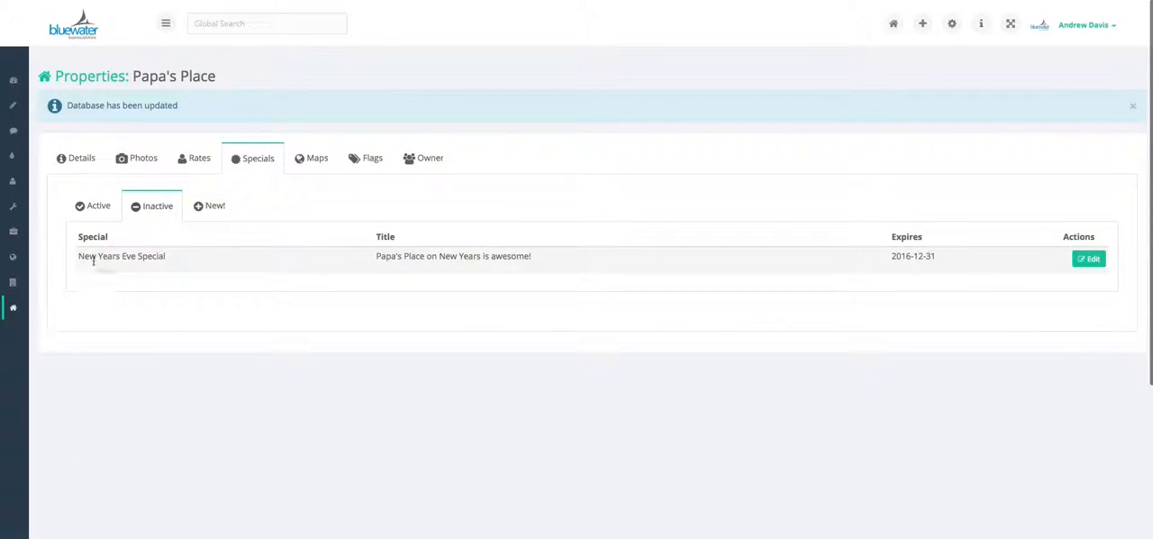